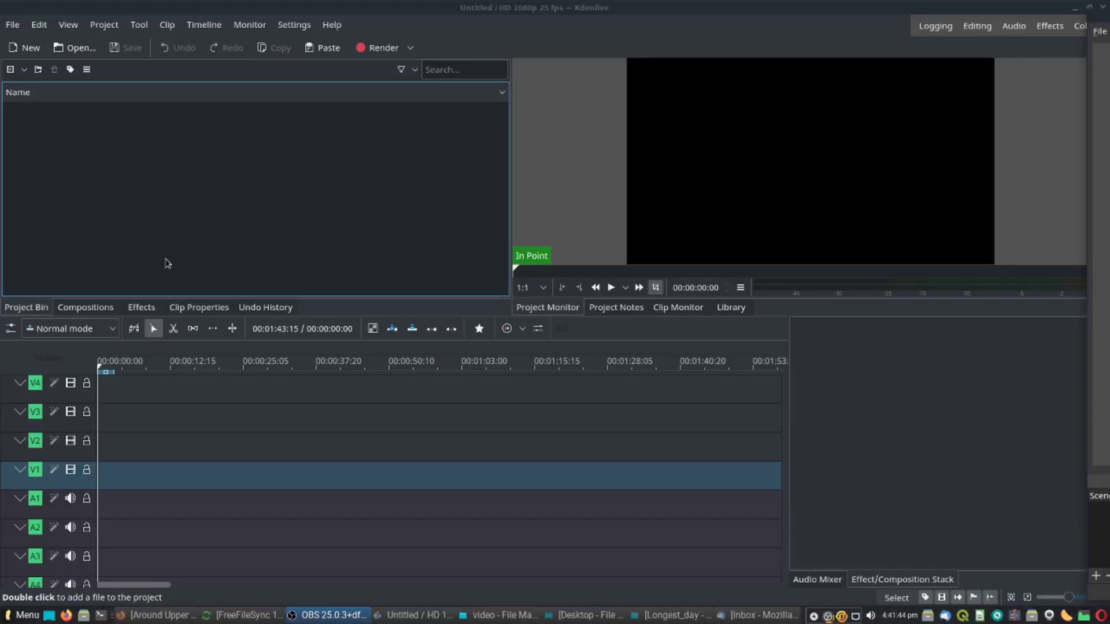
Start adding an image sequence to the project bin, using the Desktop/Longest_day/Lapse_images folder as its source.
left_click(23, 71)
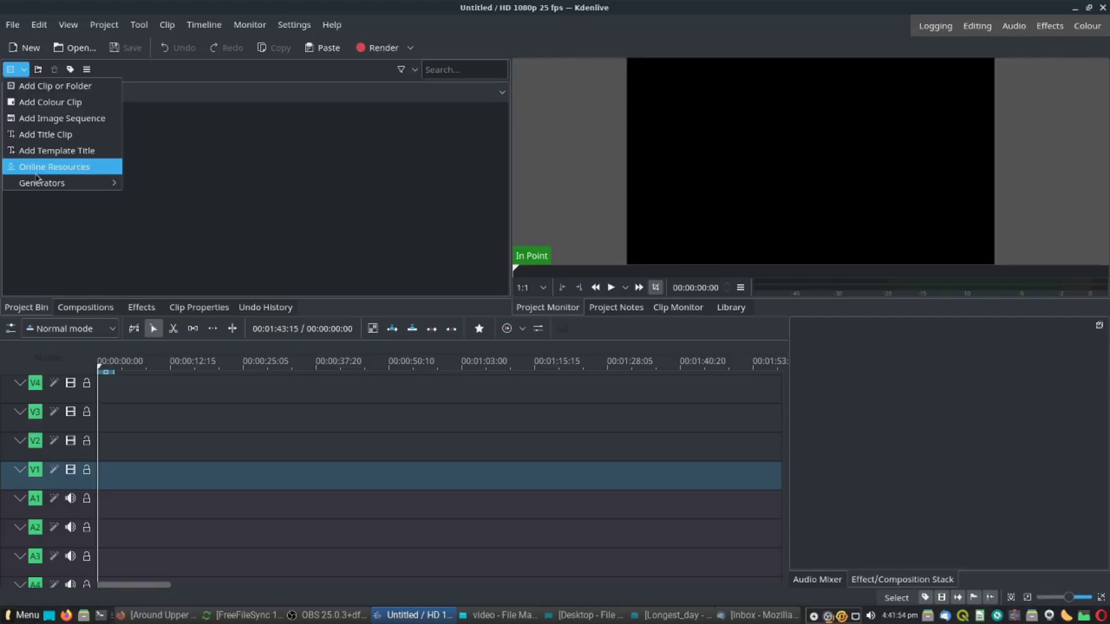
left_click(42, 118)
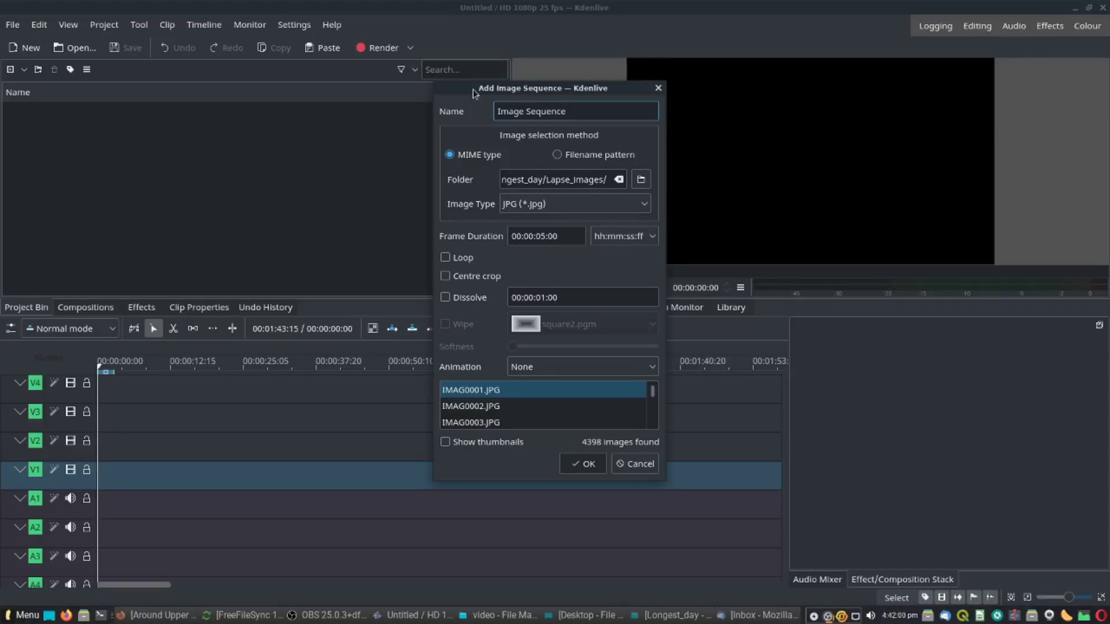
left_click(641, 182)
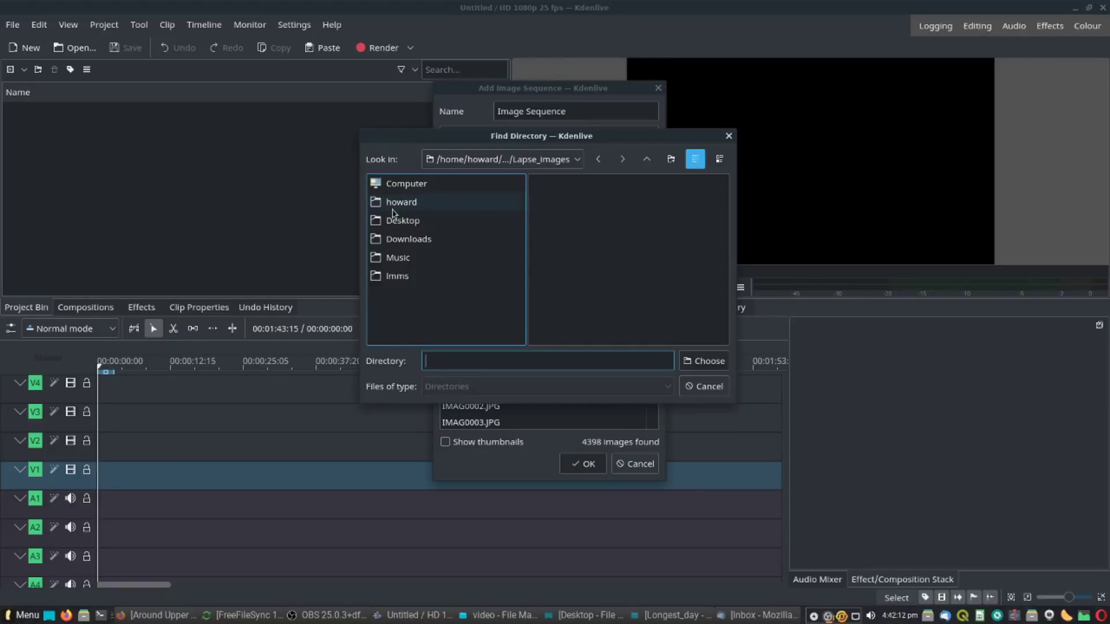
left_click(403, 224)
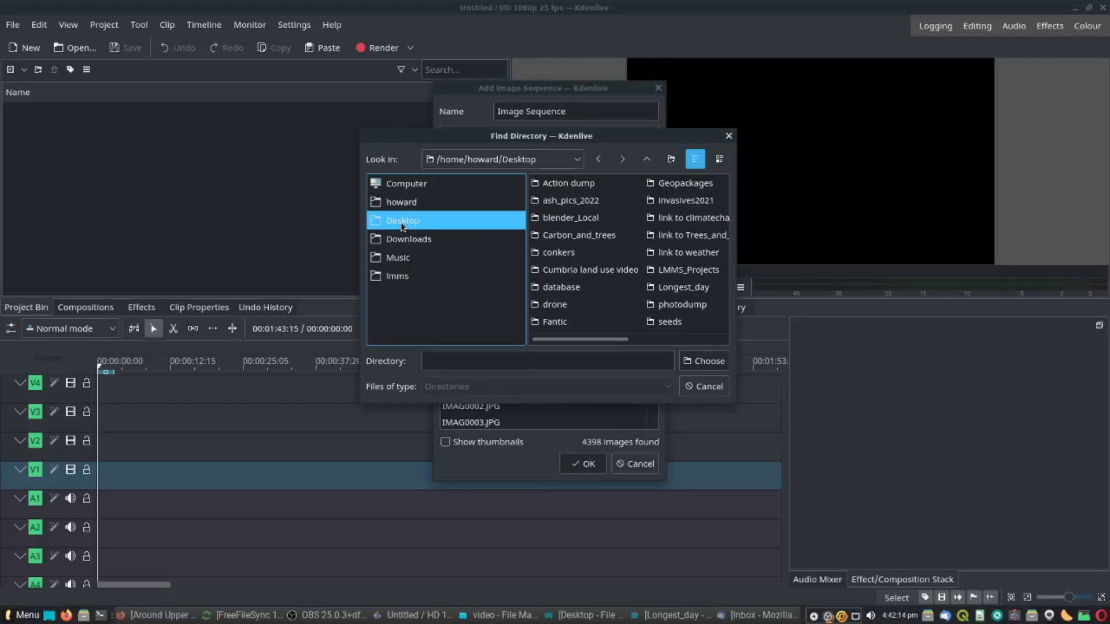
double_click(666, 289)
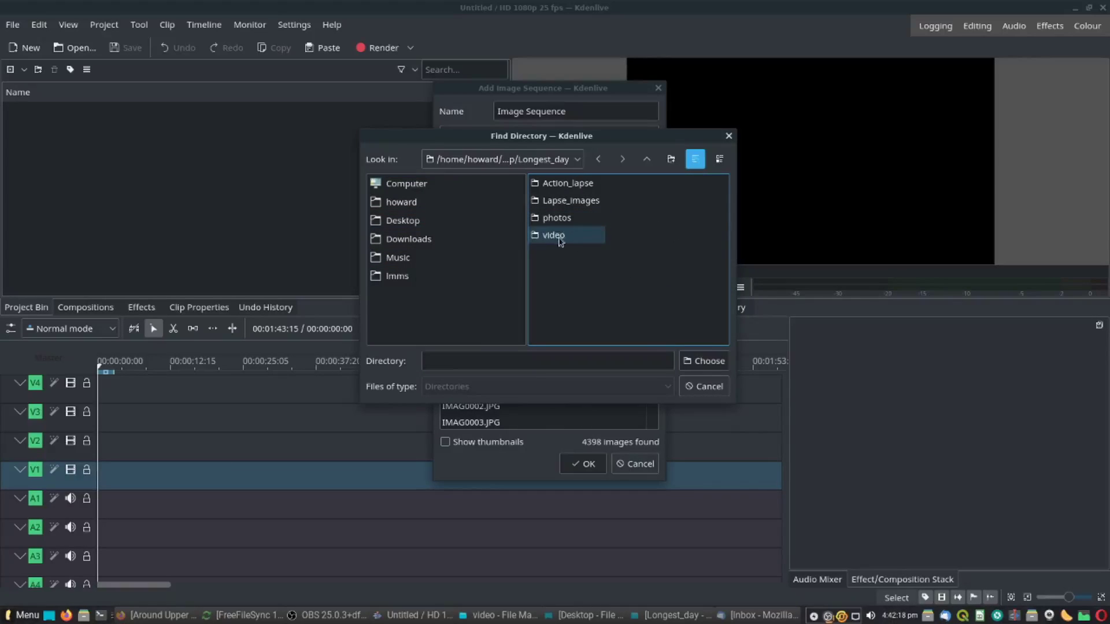
double_click(554, 207)
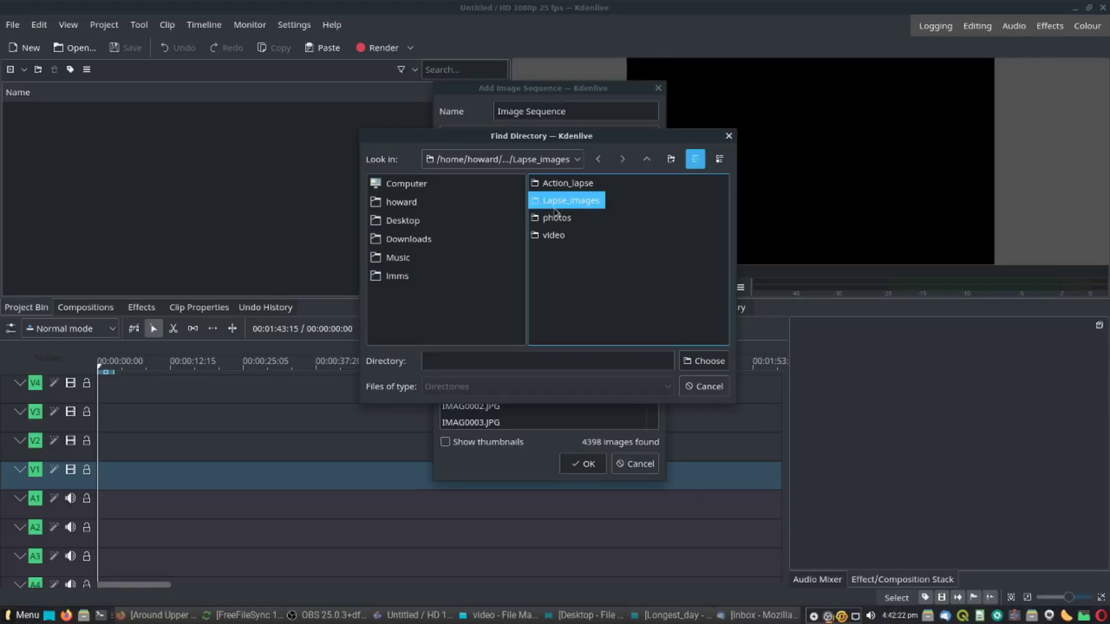
left_click(714, 365)
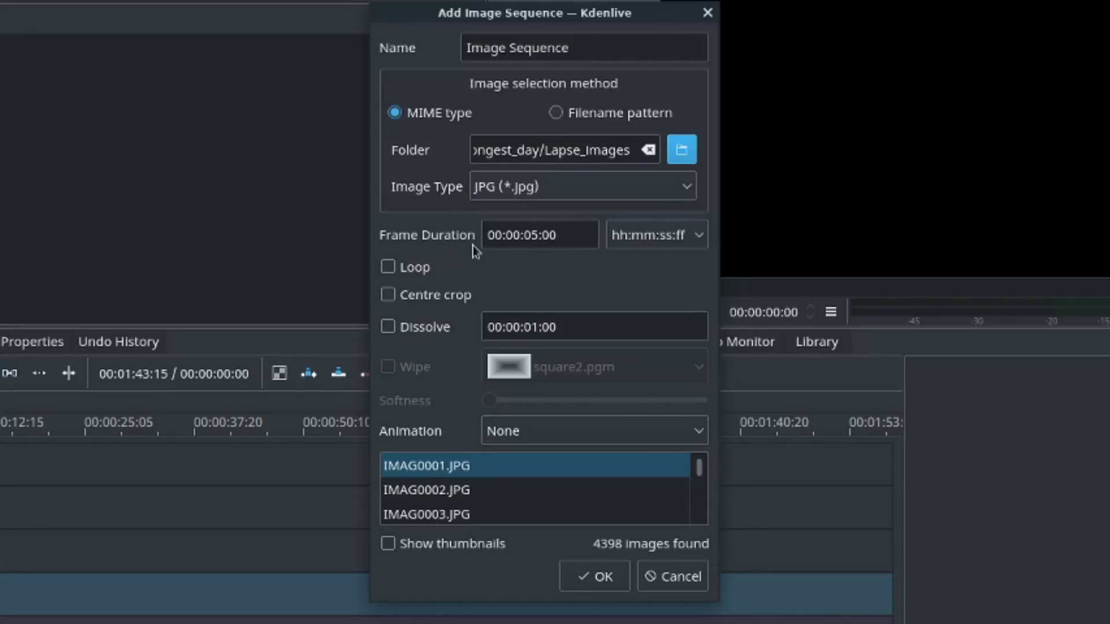
Set the image sequence's frame duration to 00:00:00:01, check the end of the image list and add the sequence to the bin.
left_click(536, 237)
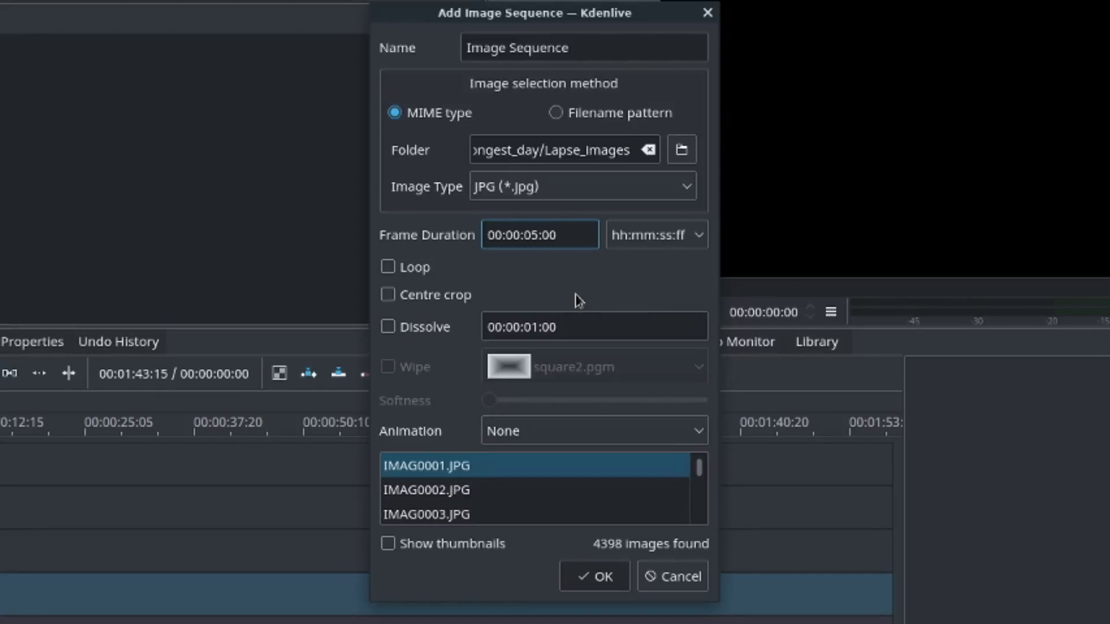
type("0")
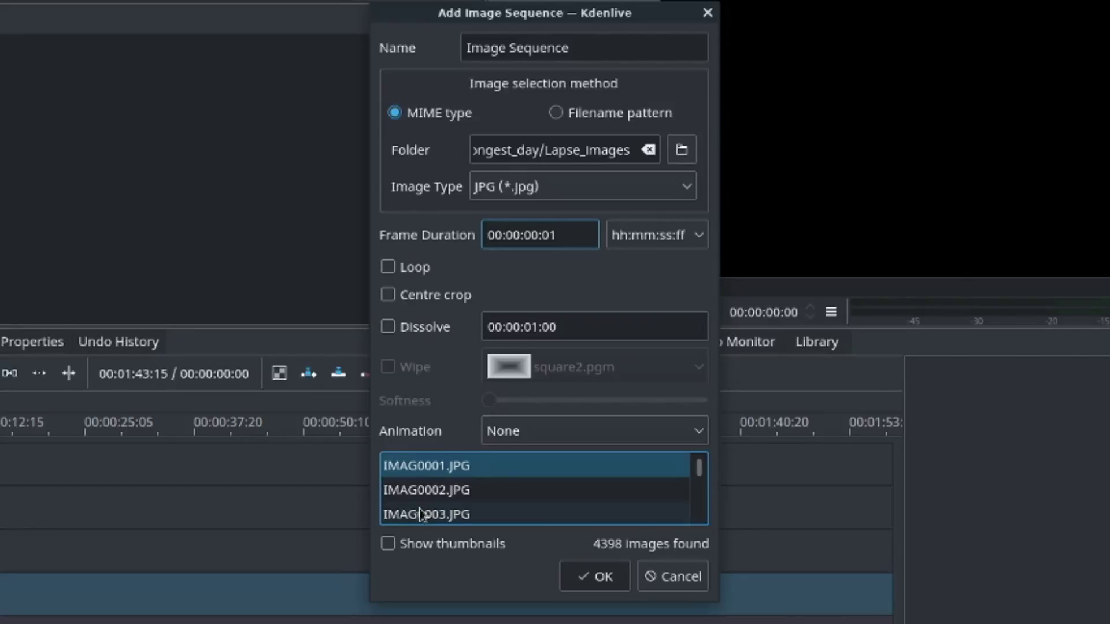
left_click_drag(702, 471, 691, 513)
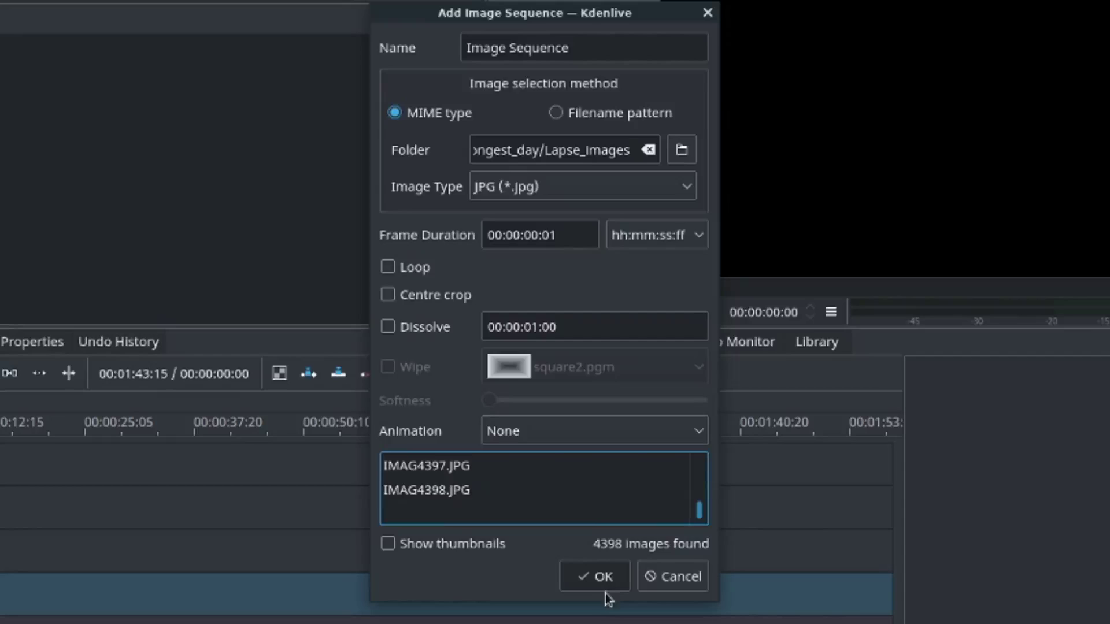
left_click(600, 577)
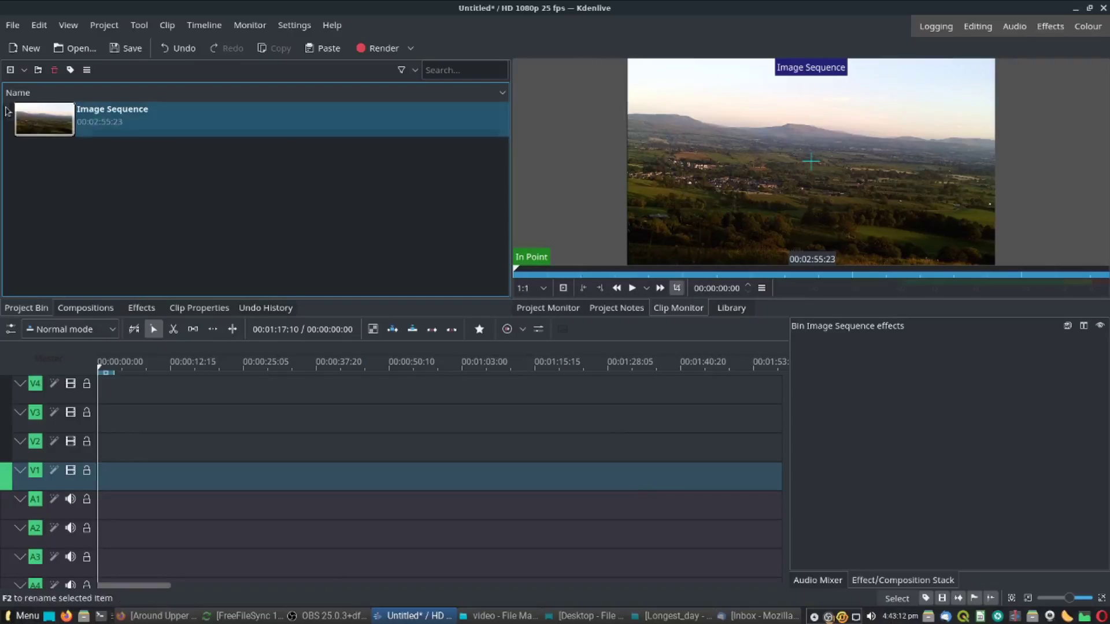
Place the image sequence at the start of video track V1 and preview its playback in the project monitor.
left_click_drag(50, 123, 97, 479)
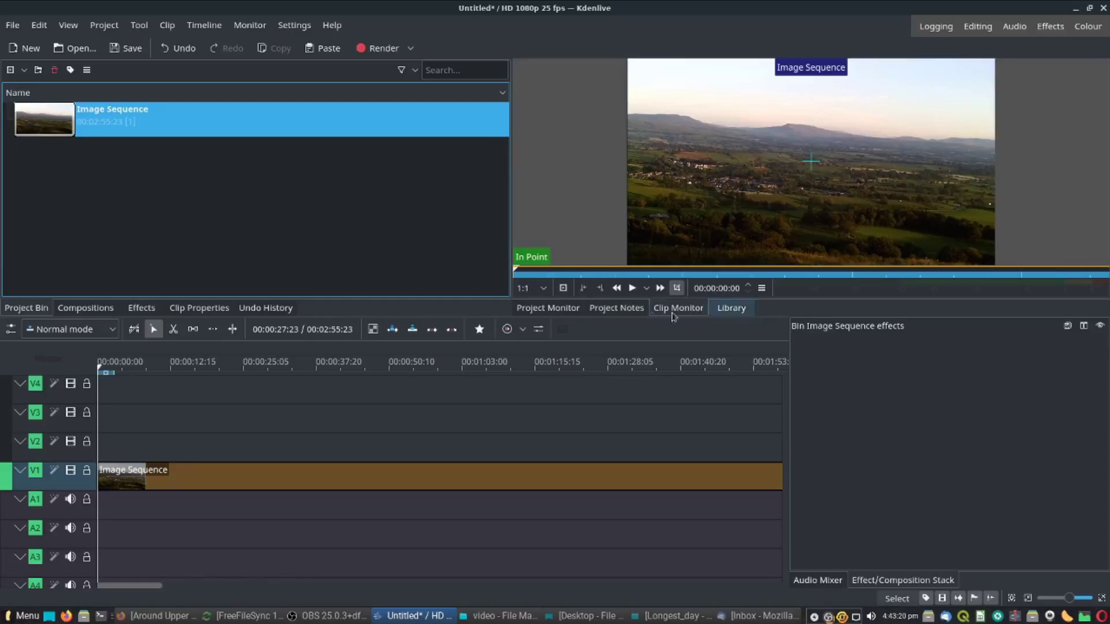
left_click(533, 310)
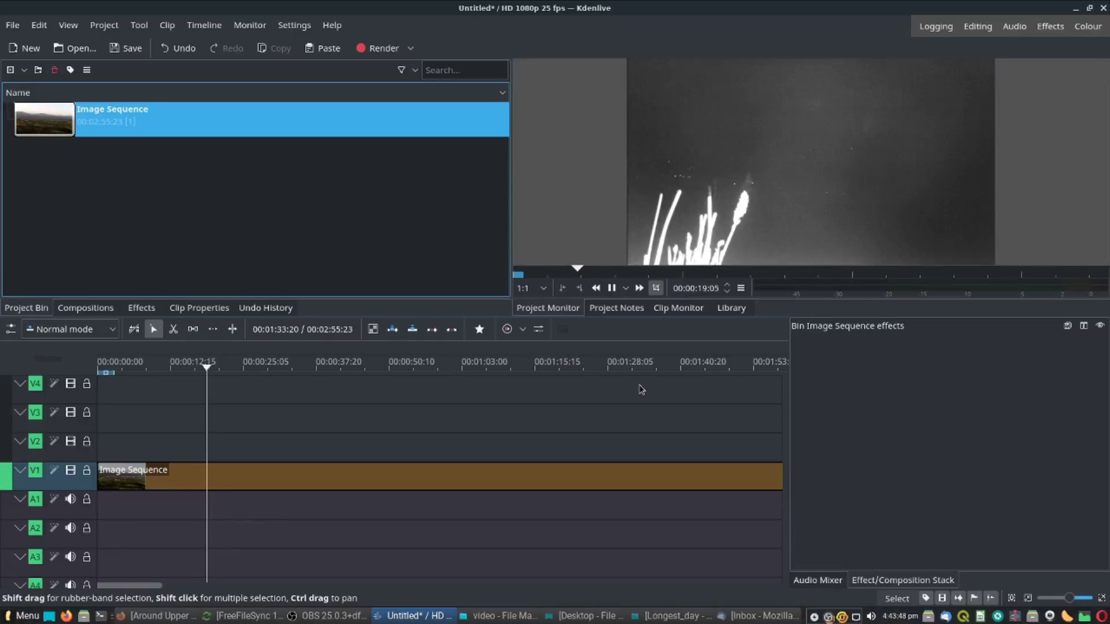
left_click(611, 288)
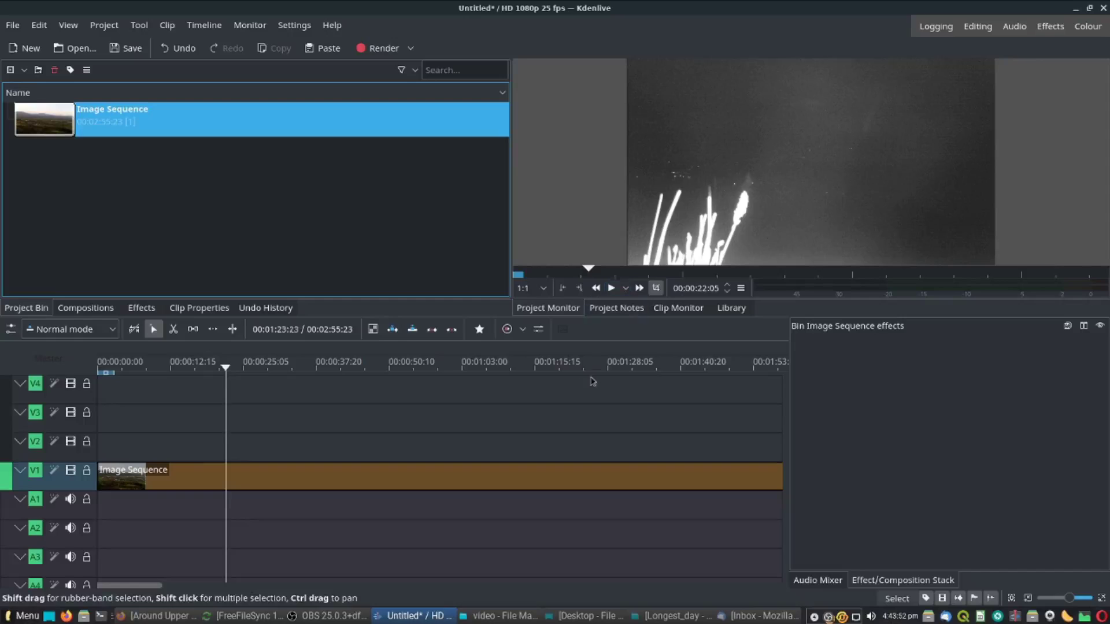
Cut the image sequence clip on track V1 at 00:00:28:00 with the Razor tool.
left_click_drag(225, 379, 259, 391)
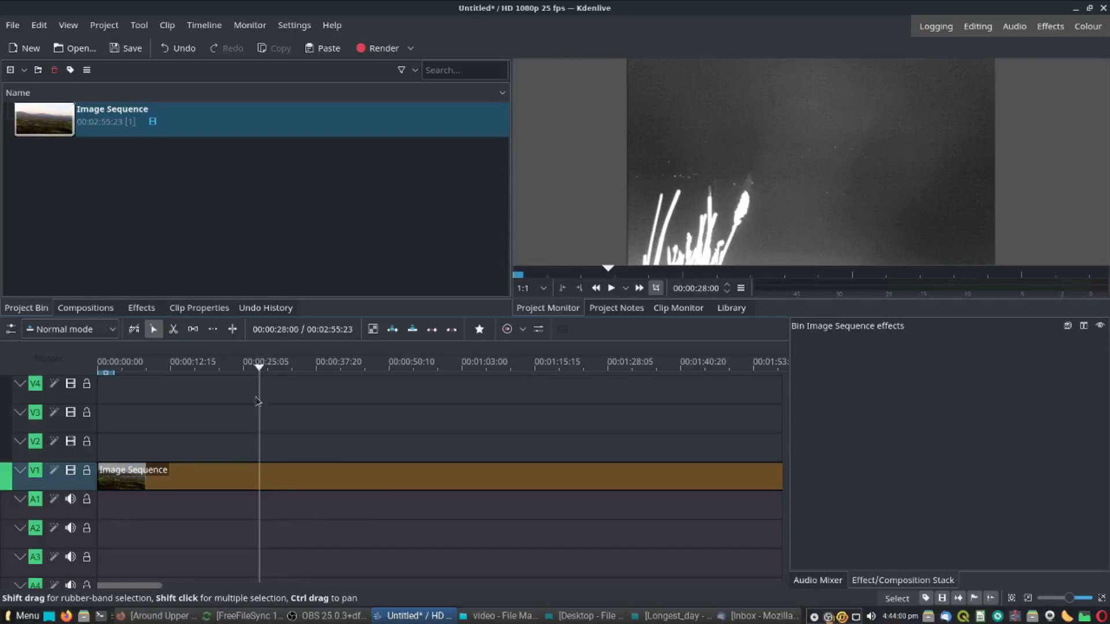
key("x")
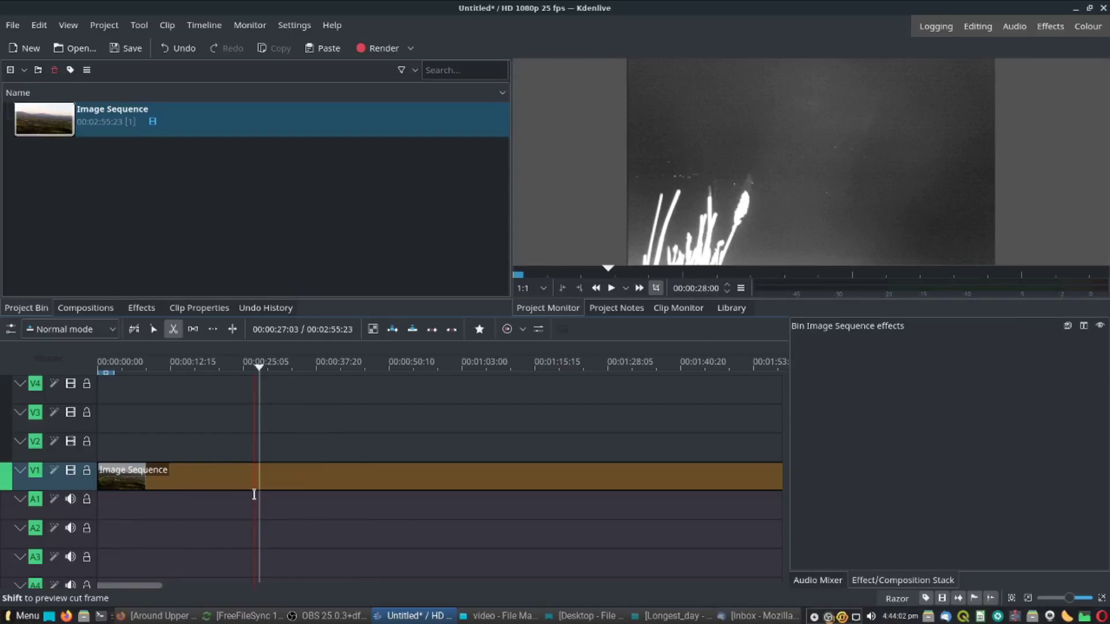
left_click(259, 487)
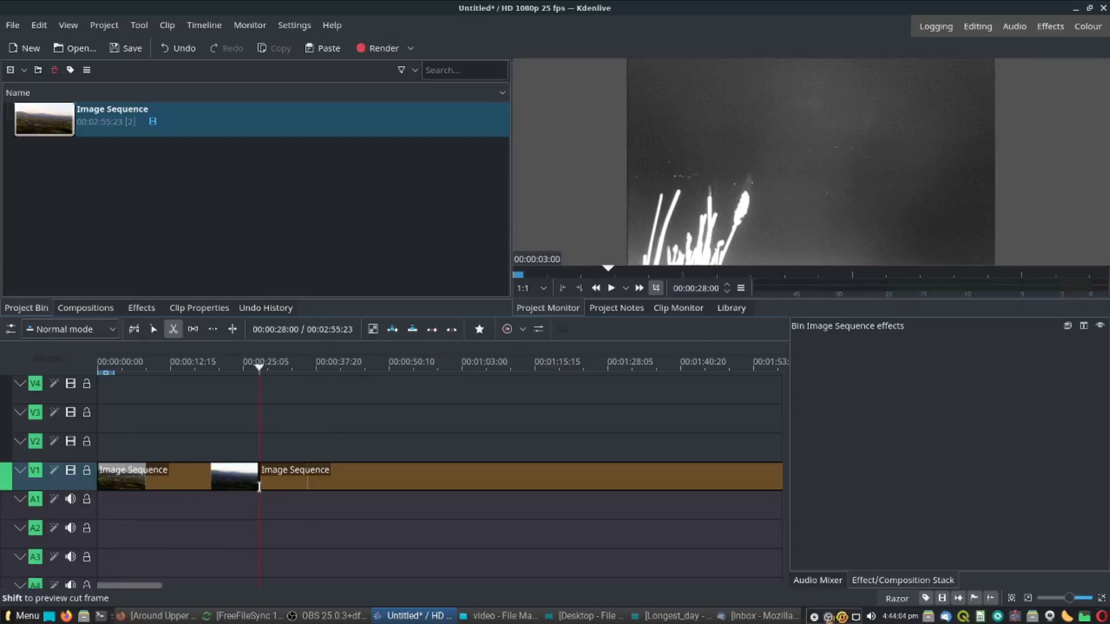
Delete the part before the cut and move the remaining clip to the start of track V1.
left_click(155, 330)
left_click(160, 481)
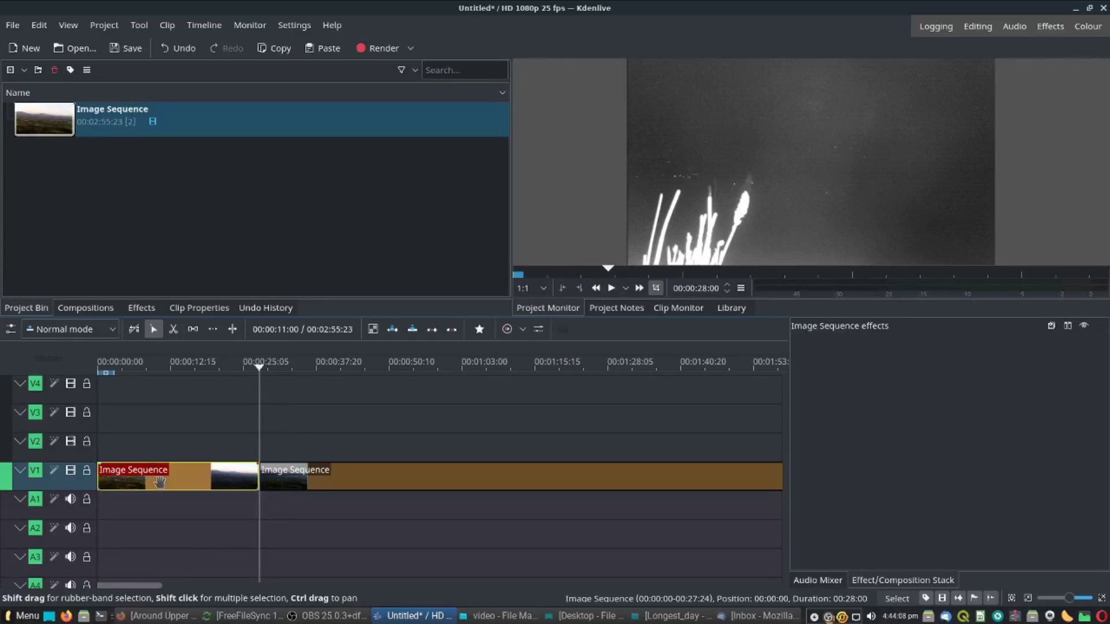
key("Delete")
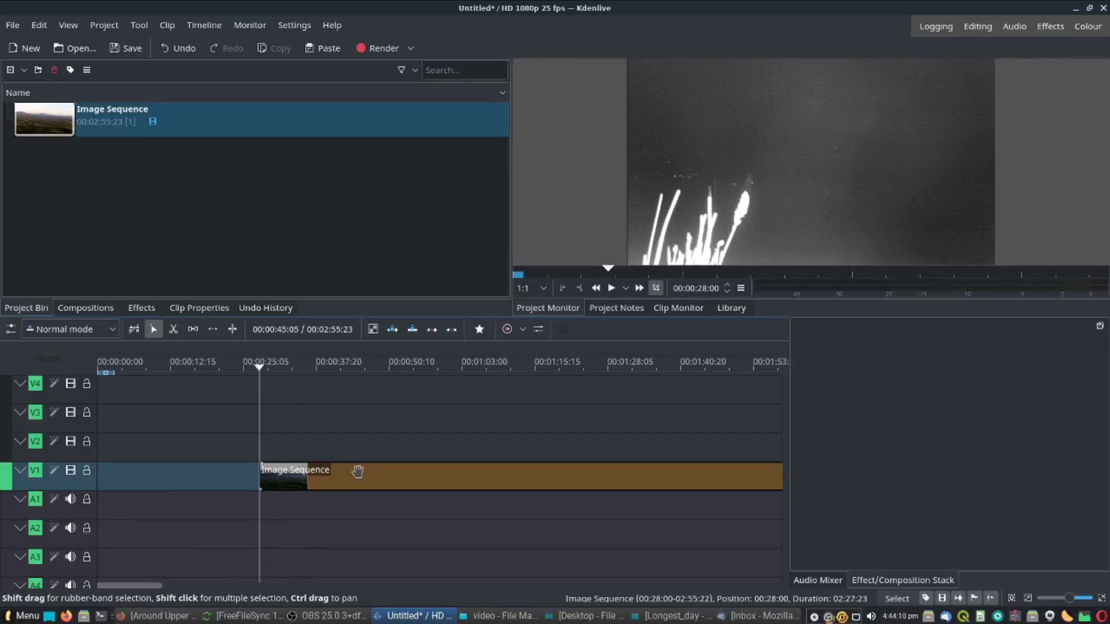
left_click_drag(354, 470, 159, 479)
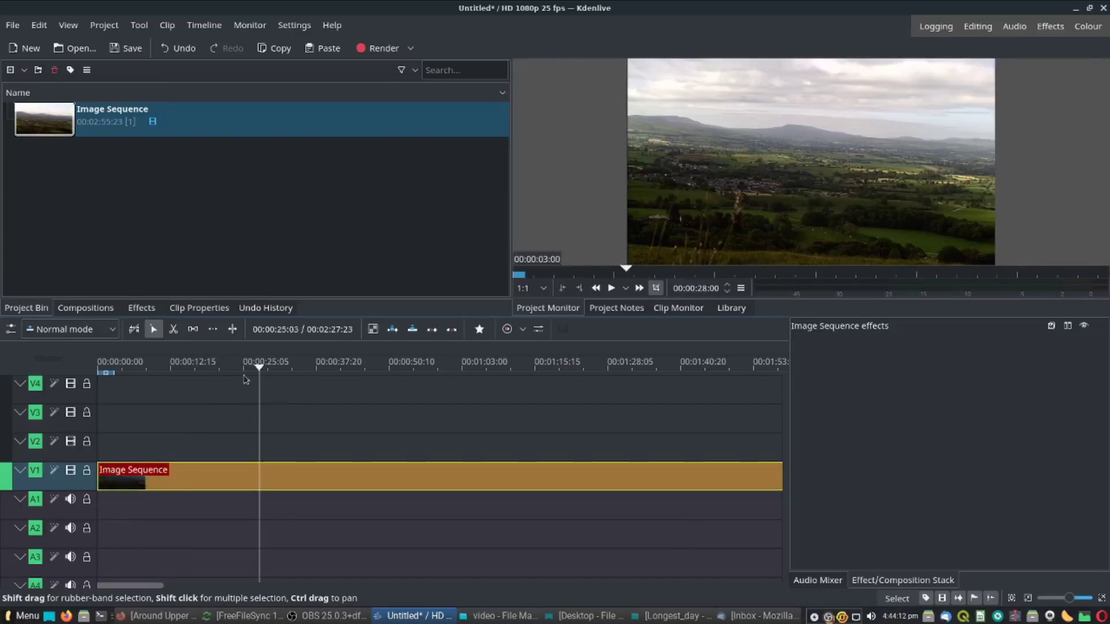
Cut the V1 clip at 00:01:42:07 and delete the part after the cut.
left_click_drag(259, 370, 690, 385)
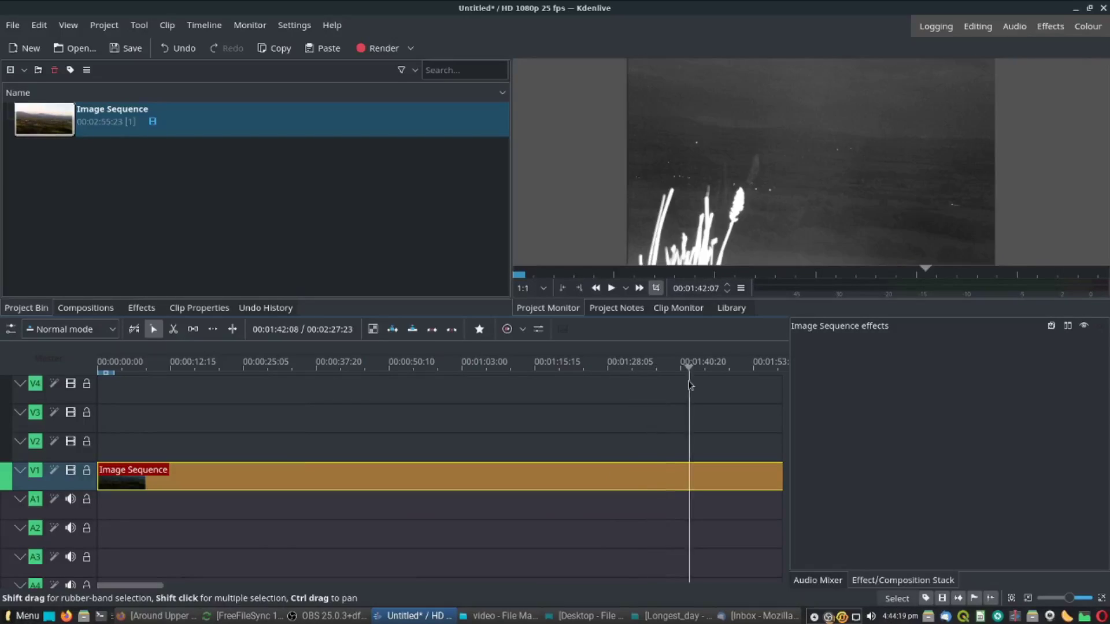
left_click(179, 333)
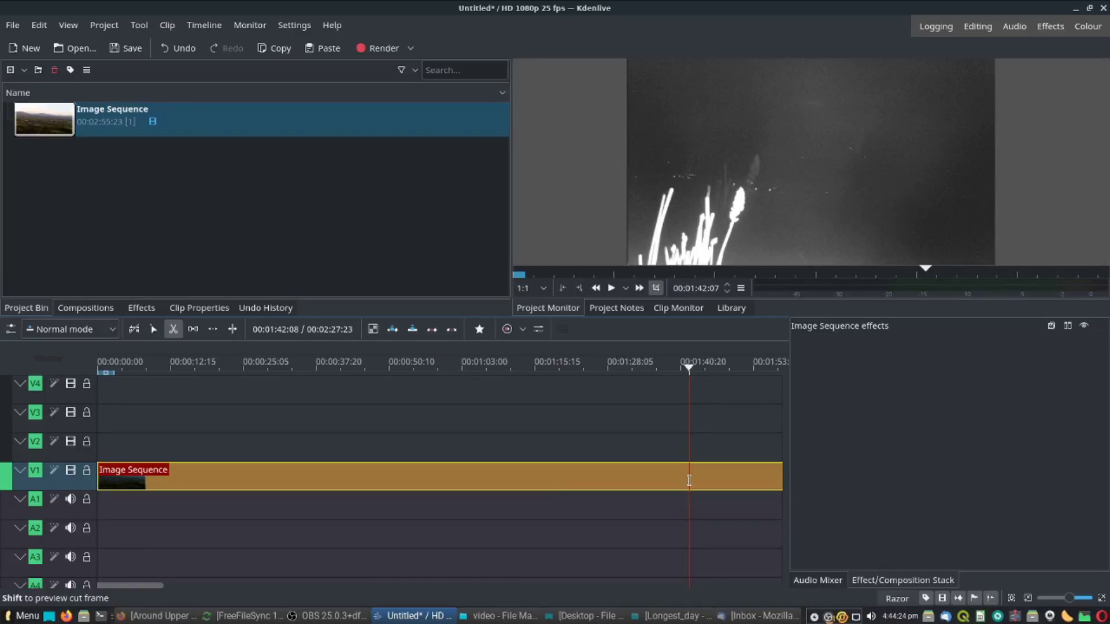
left_click(688, 481)
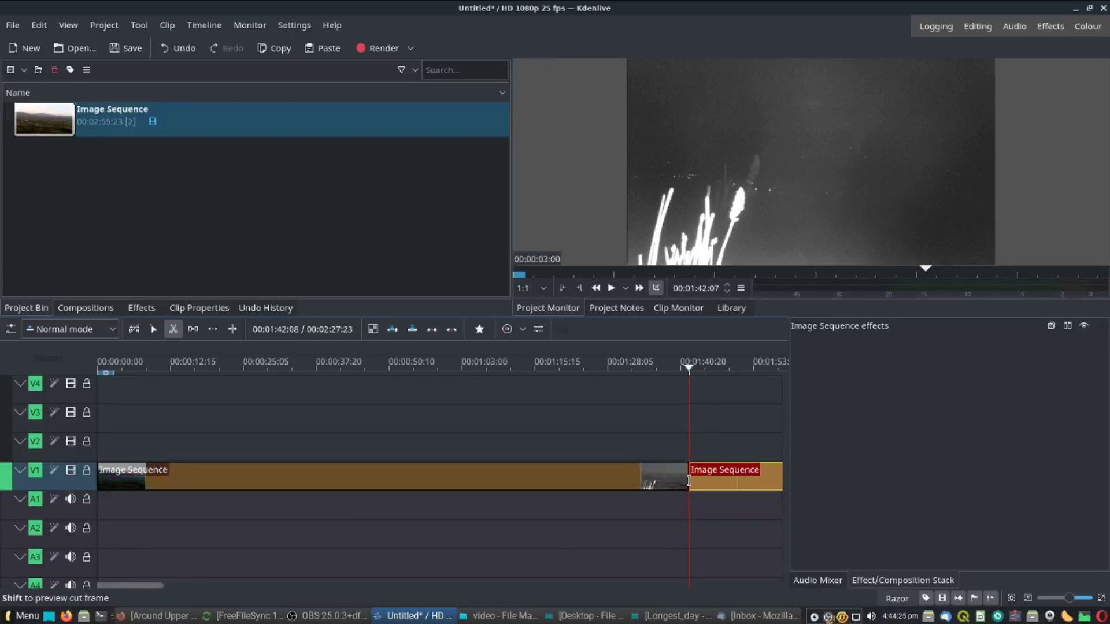
left_click(153, 329)
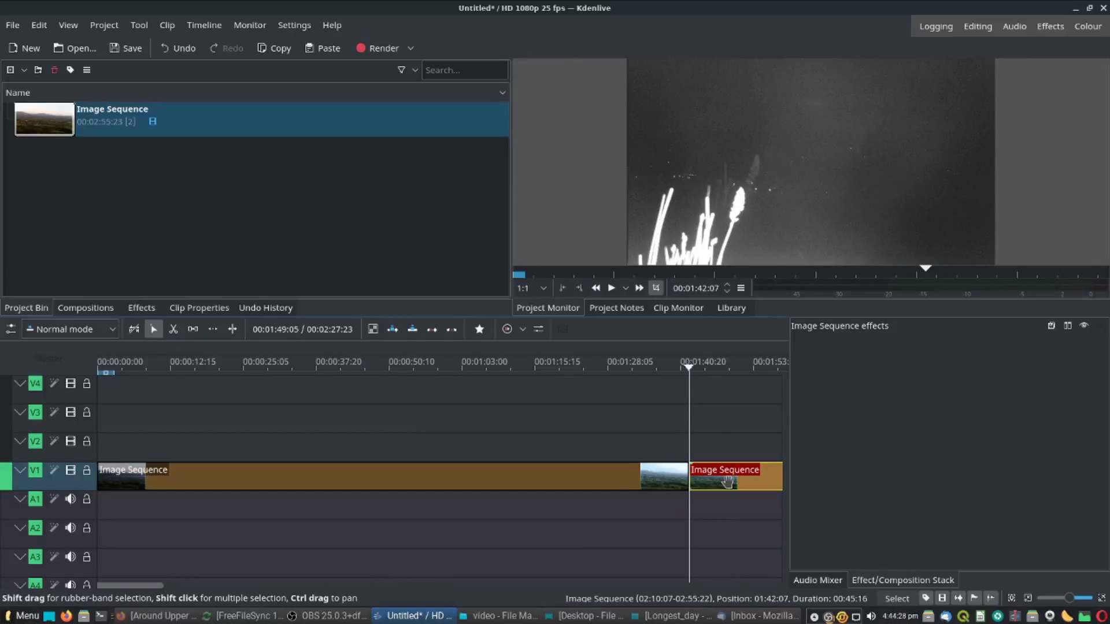
key("Delete")
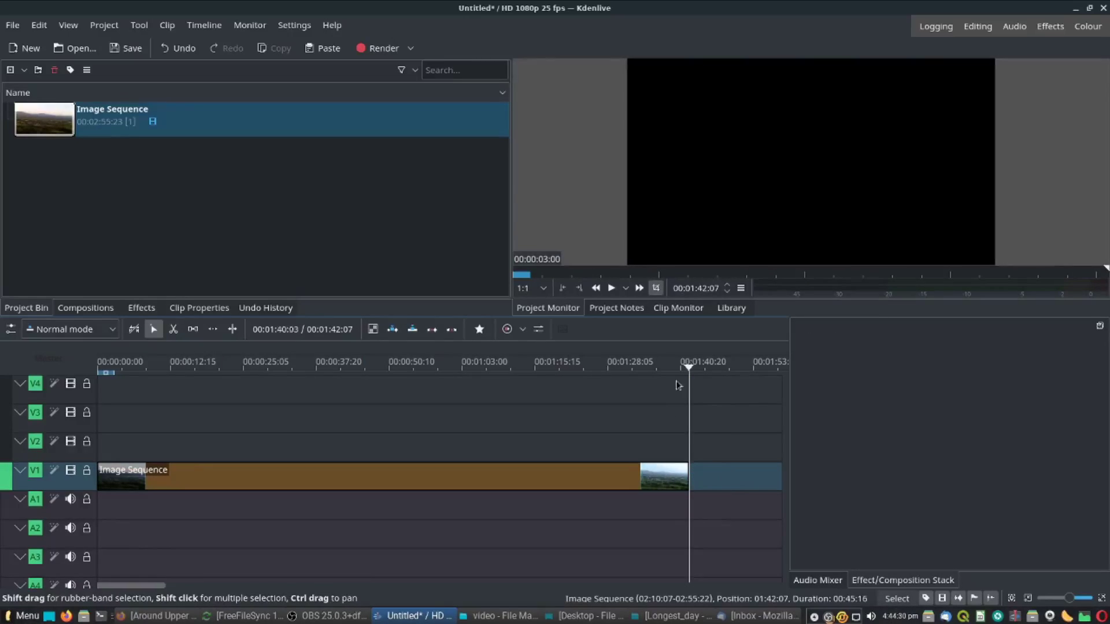
mouse_move(687, 368)
left_mouse_down()
mouse_move(596, 384)
mouse_move(692, 383)
left_mouse_up()
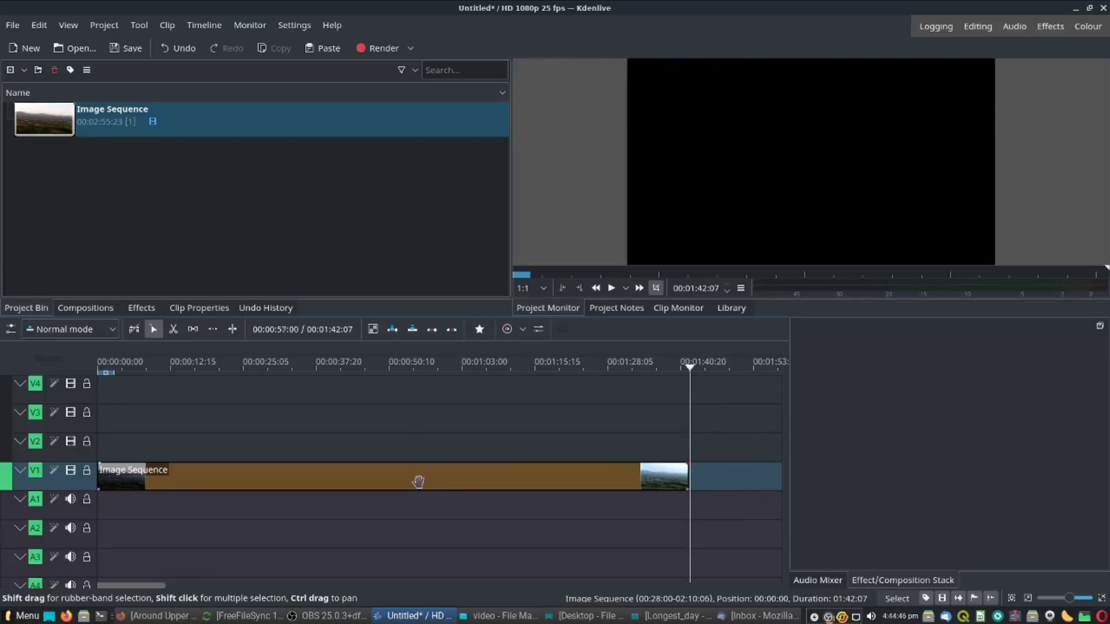
Change the speed of the image sequence clip on V1 to 200%.
right_click(379, 482)
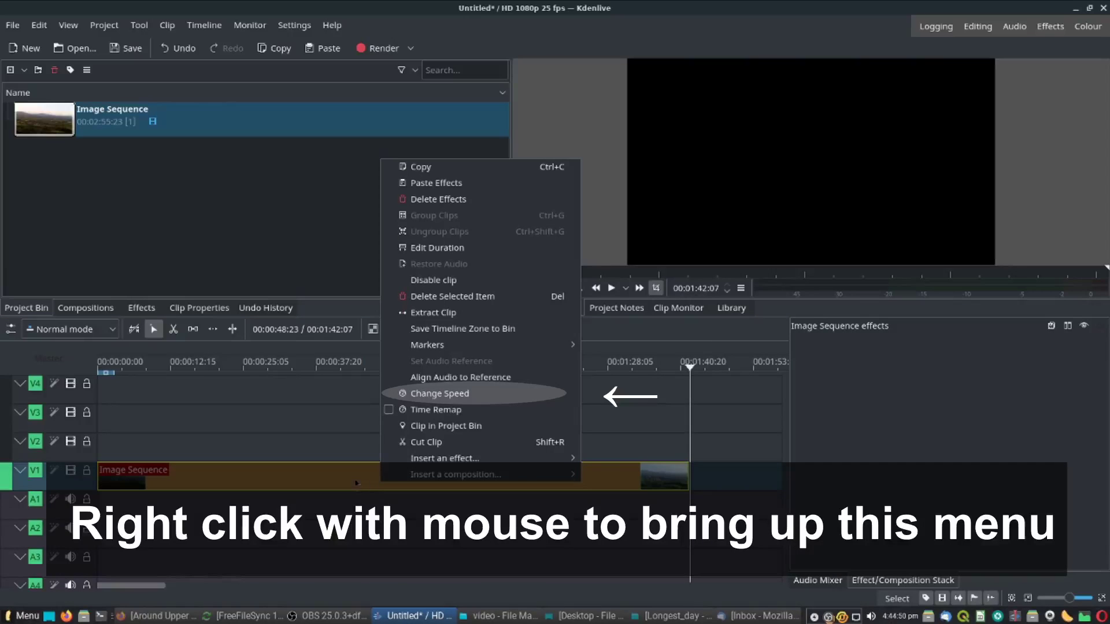
left_click(418, 399)
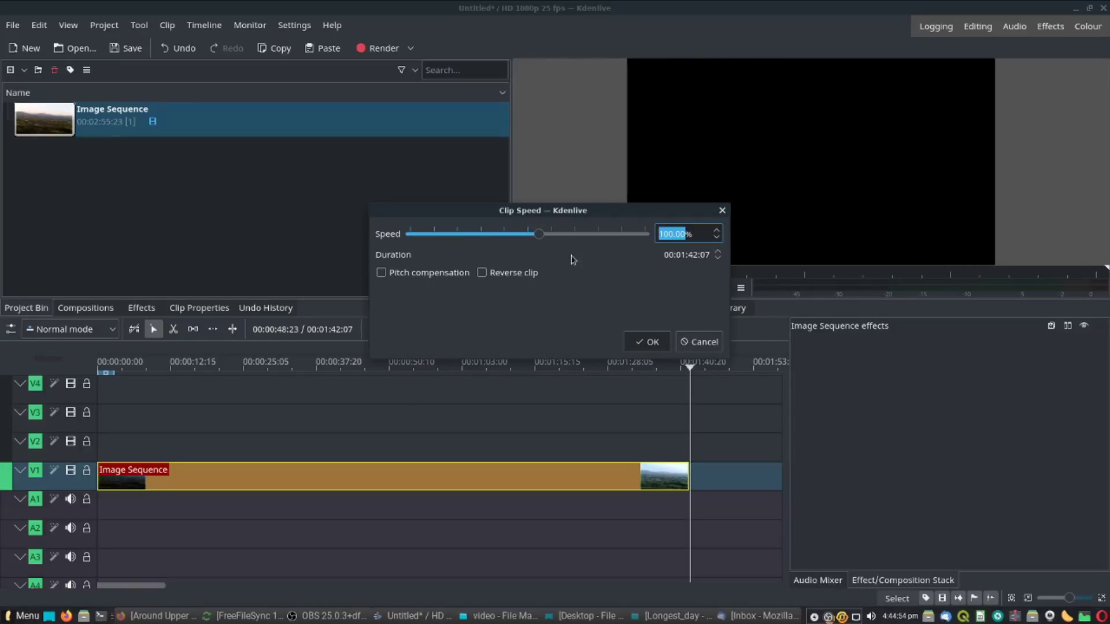
mouse_move(543, 236)
left_mouse_down()
mouse_move(582, 237)
mouse_move(557, 240)
mouse_move(562, 248)
left_mouse_up()
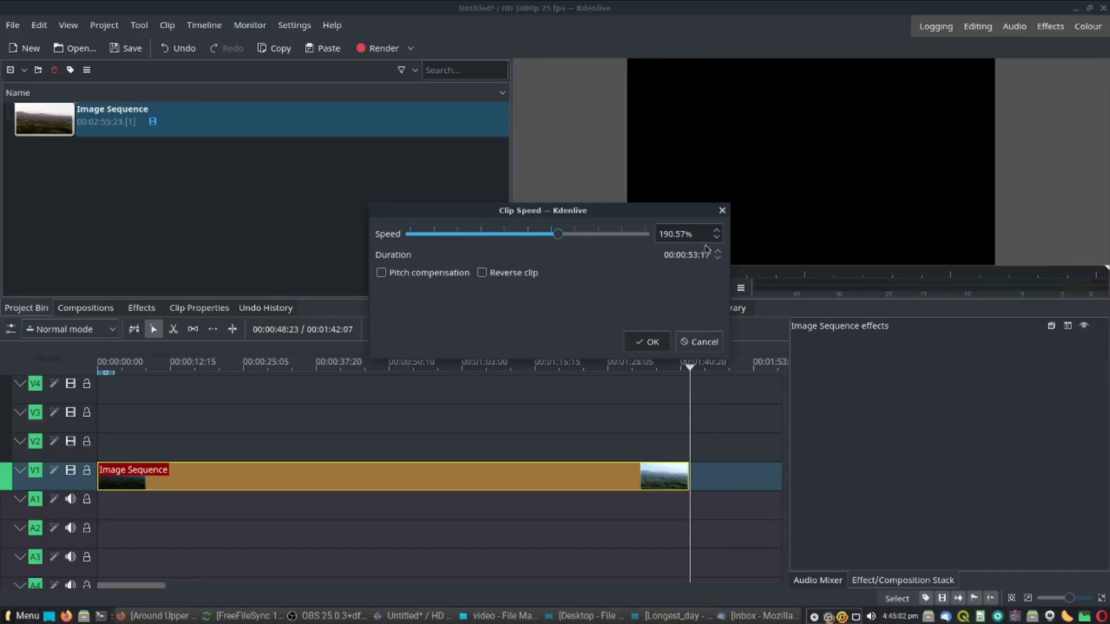
left_click_drag(702, 232, 554, 232)
type("200")
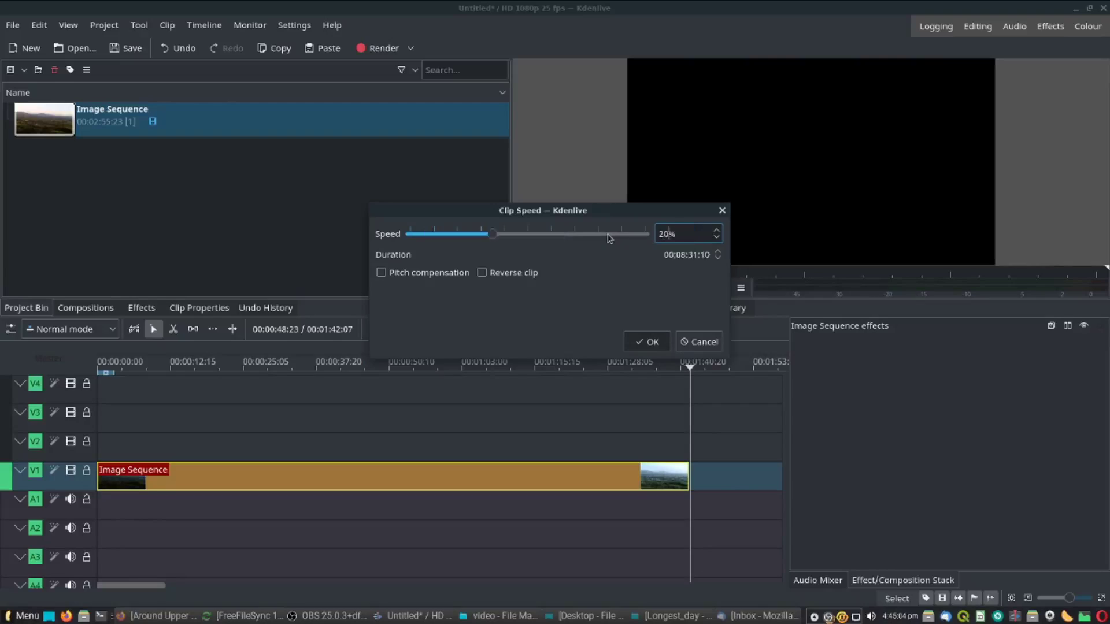
key("Return")
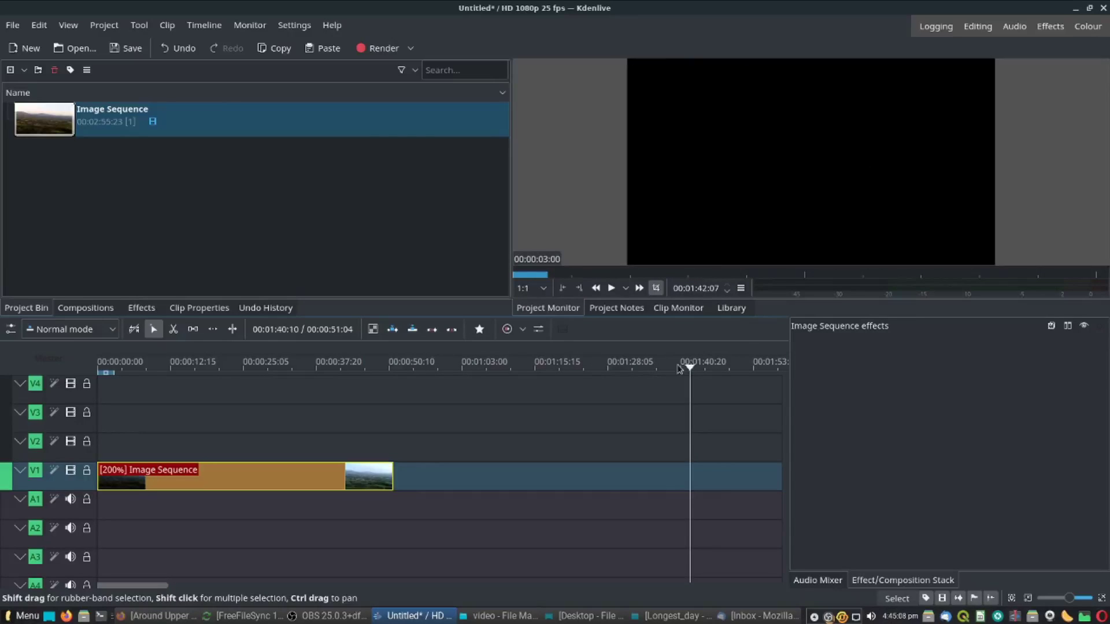
Play the sped-up clip from the start of the timeline for a few seconds to check the result.
left_click_drag(689, 368, 80, 408)
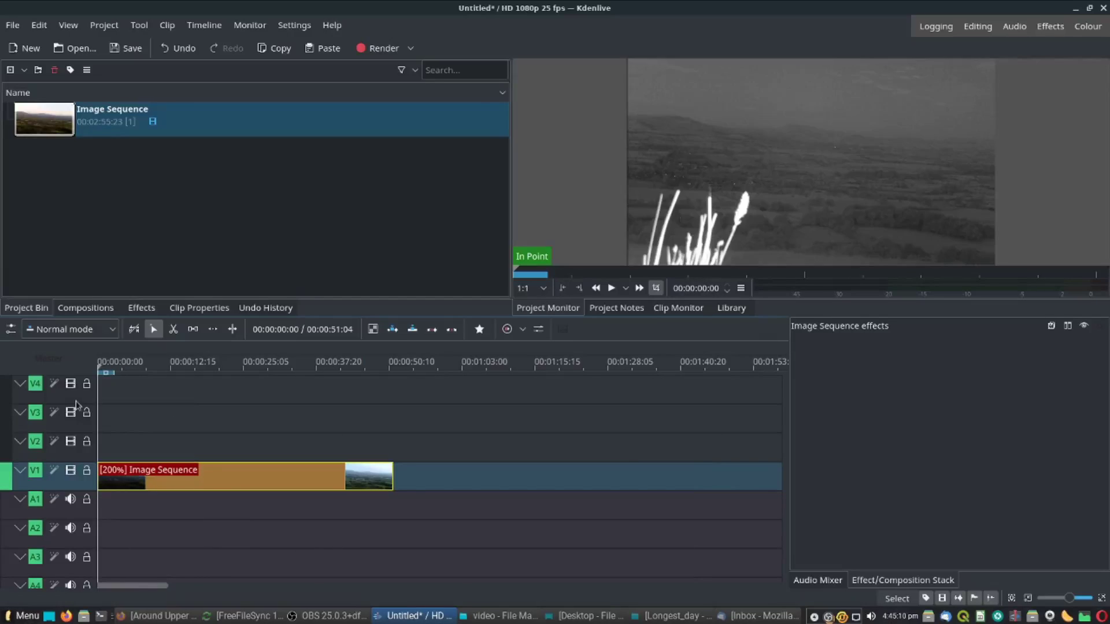
left_click(611, 288)
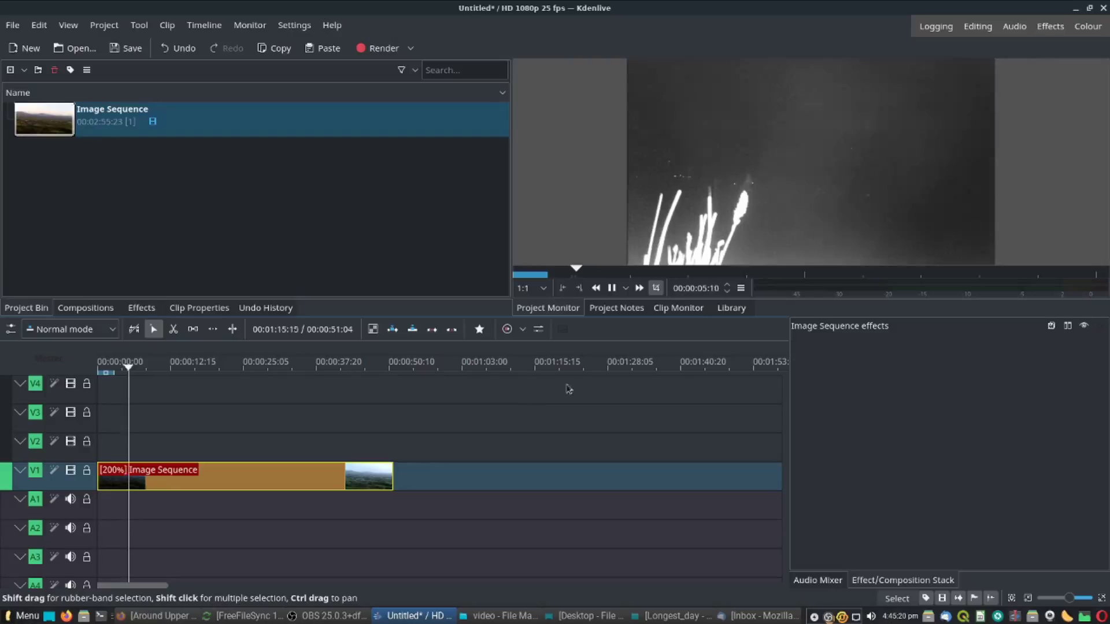
left_click(612, 288)
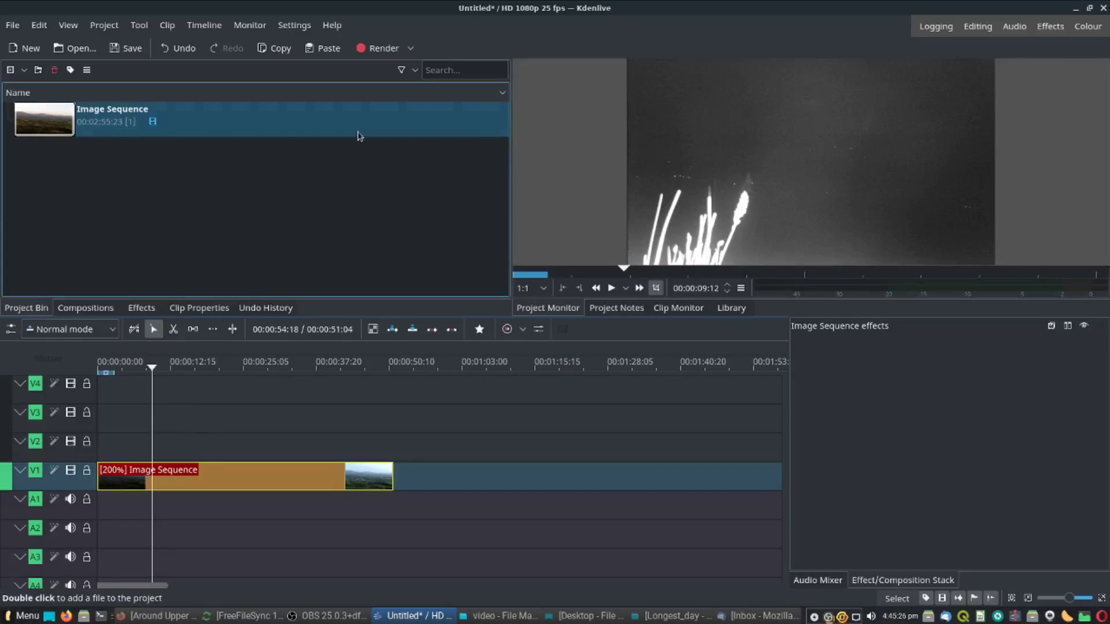
Set up rendering as MP4-H264/AAC with longest_day_fast.mp4 in the Desktop's Longest_day folder as output file, replacing the existing one.
left_click(379, 49)
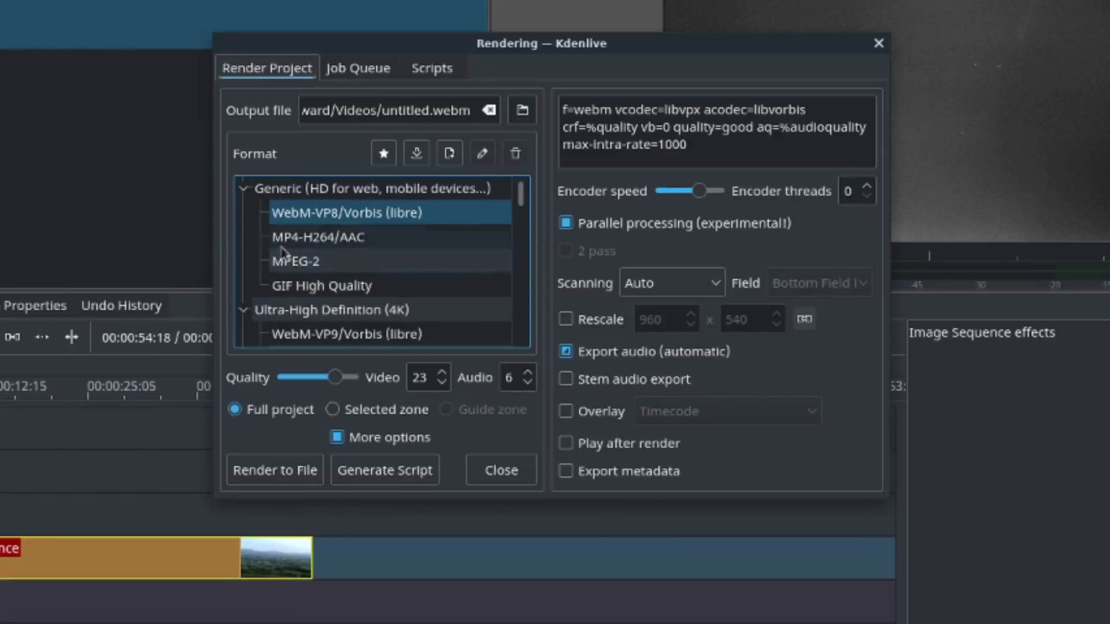
left_click(332, 240)
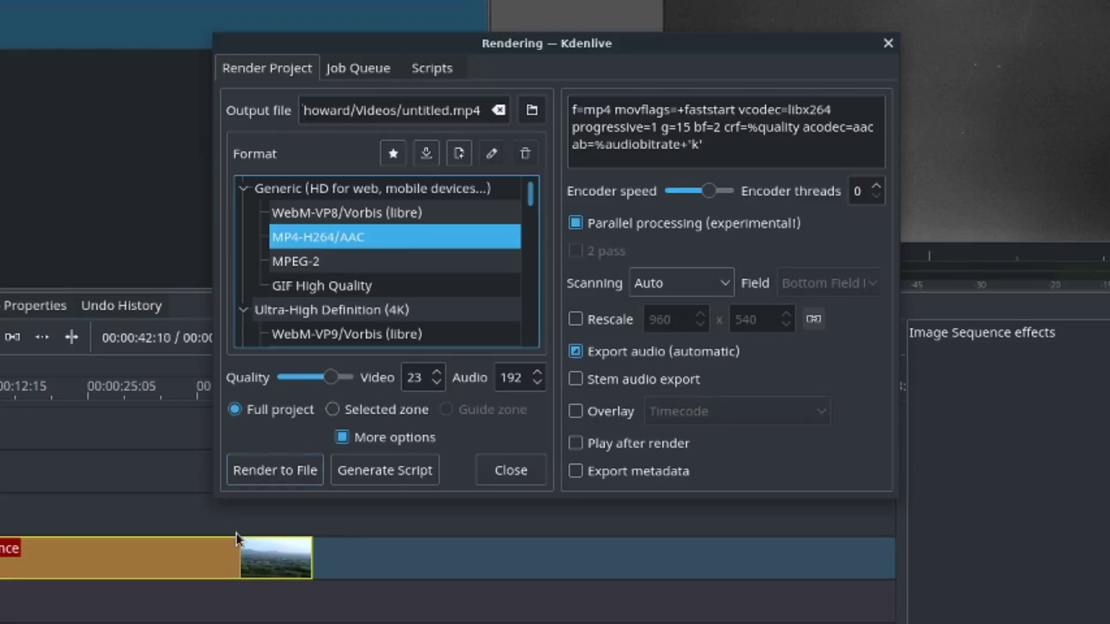
left_click(532, 113)
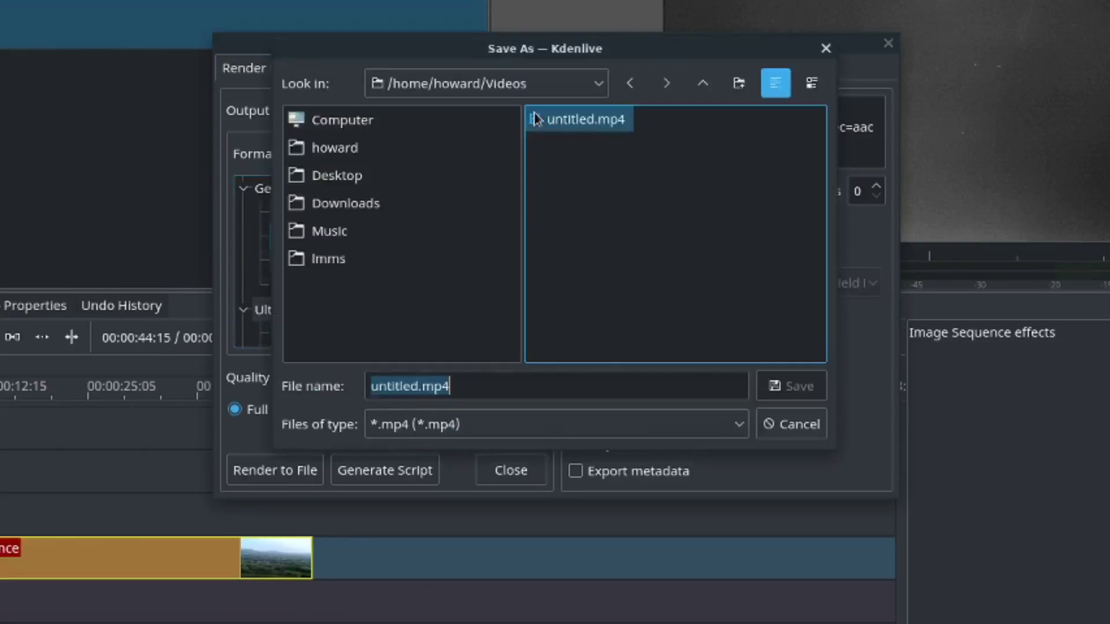
left_click(336, 182)
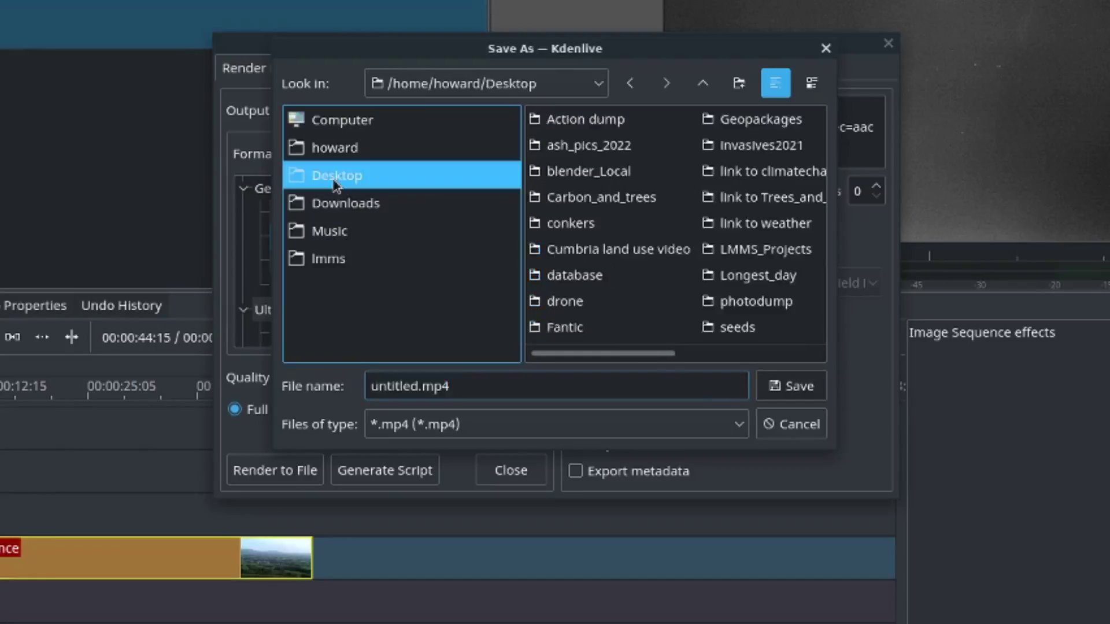
double_click(726, 280)
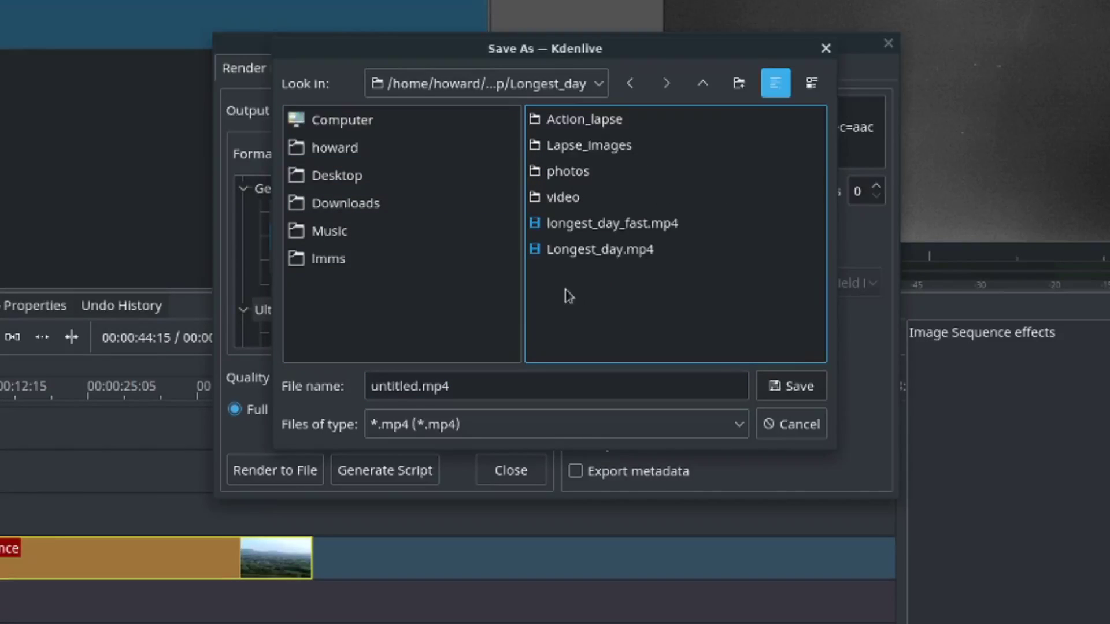
left_click(557, 228)
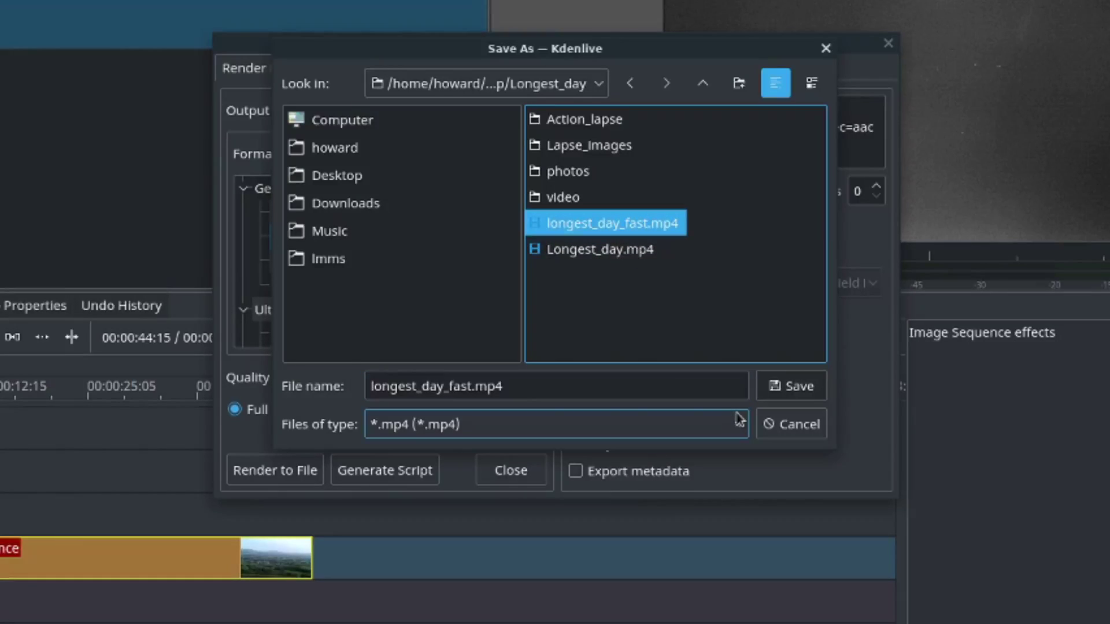
left_click(810, 393)
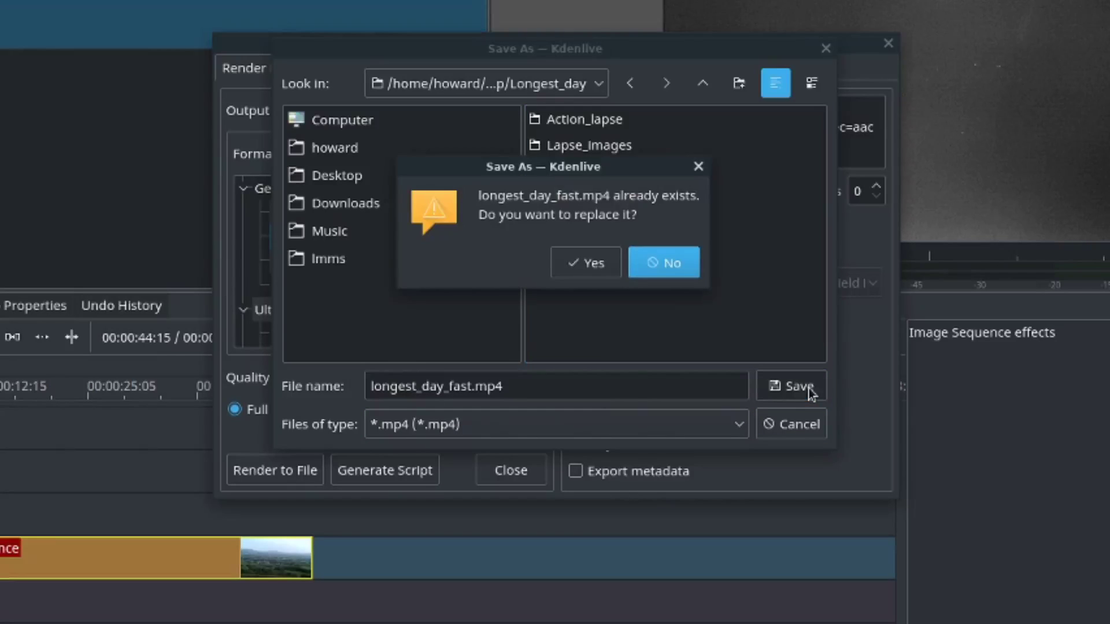
left_click(585, 263)
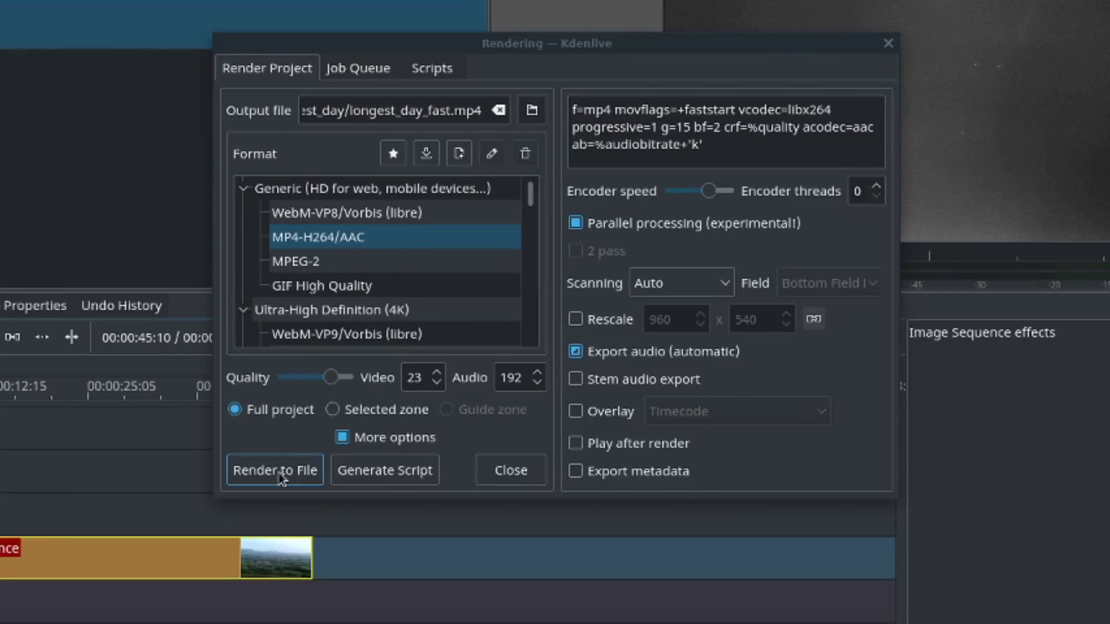
Render the full project to the chosen output file, overwriting the existing video.
left_click(277, 475)
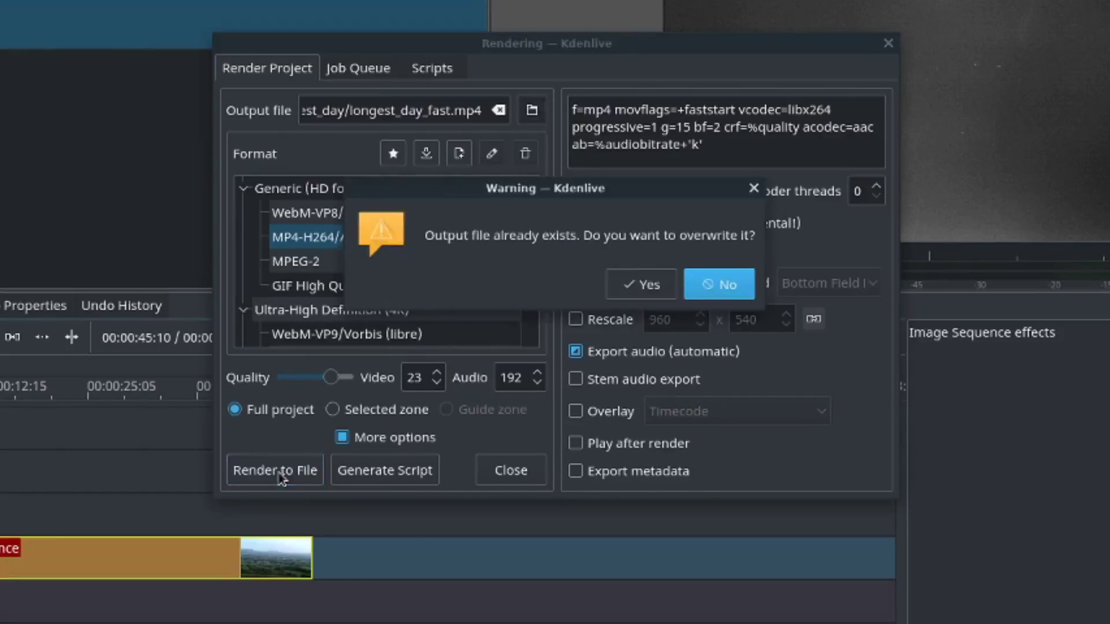
left_click(644, 292)
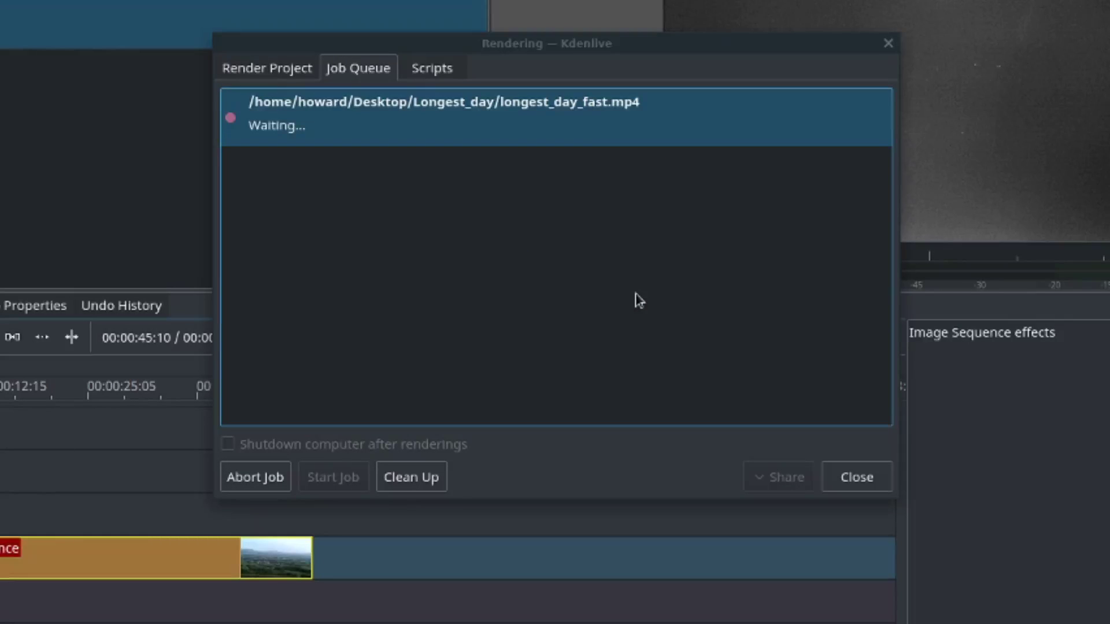